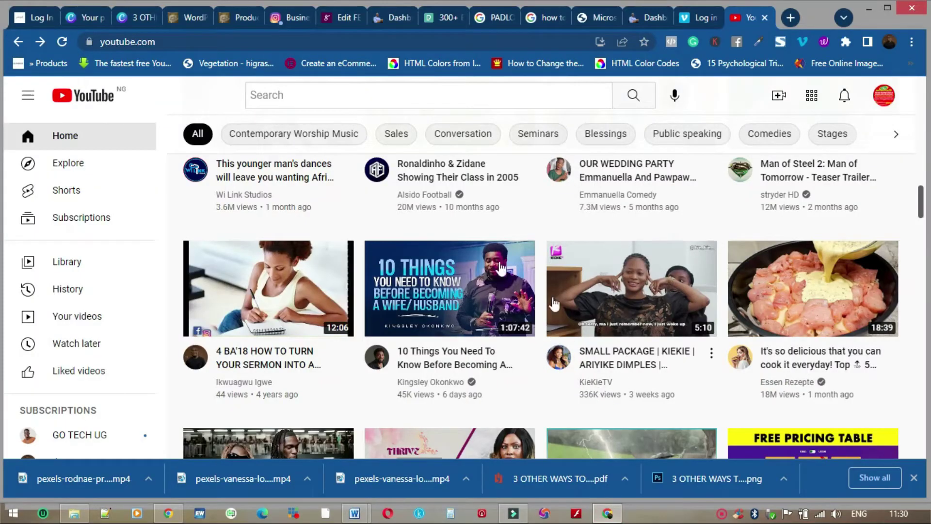
Step: Bring Filmora9 to the front with the 'make your links clickable using canva' project and its 4:24 clip
left_click(511, 513)
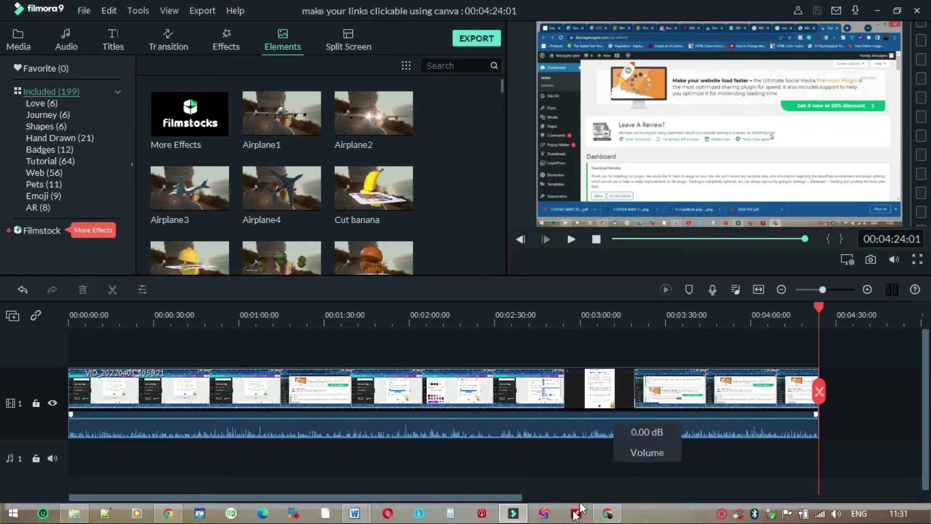
Step: Back in Chrome, upload the 'pexels rodnae productions 8581281' clip through YouTube Studio's Create menu
left_click(607, 513)
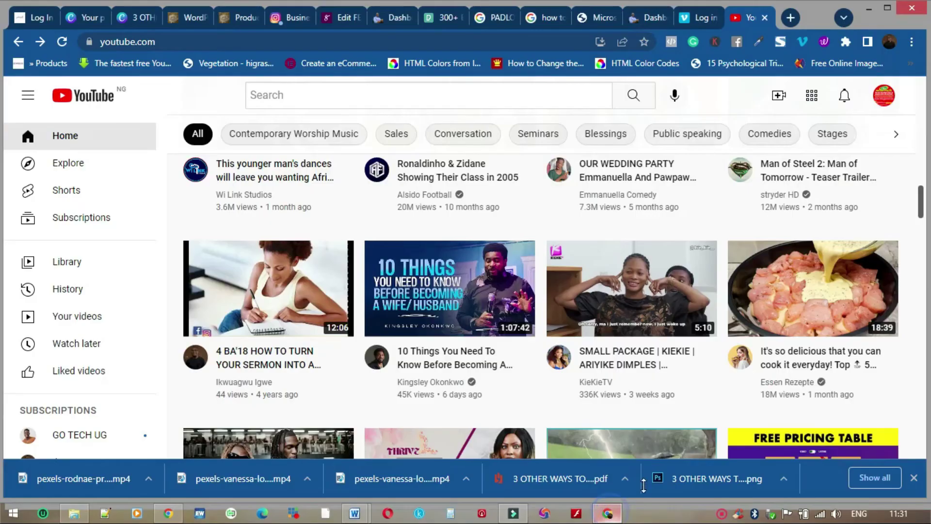
left_click(779, 95)
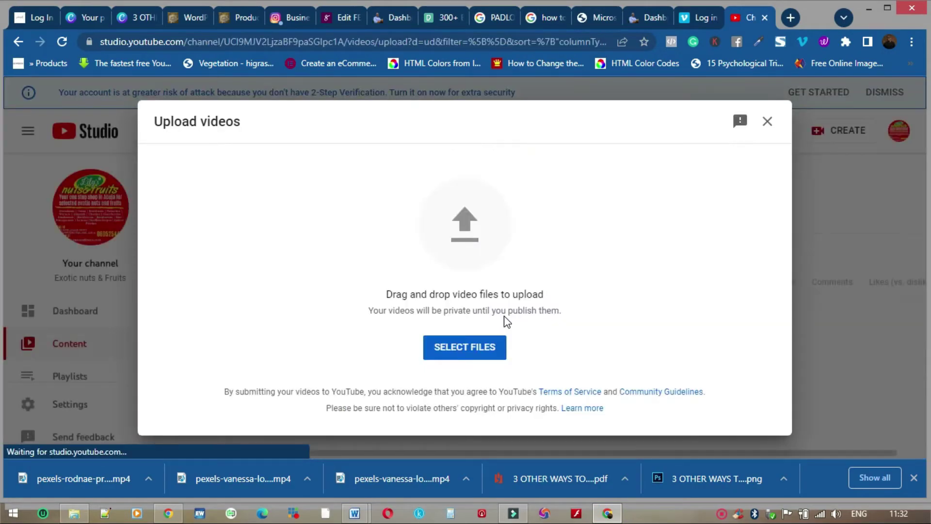
left_click(472, 353)
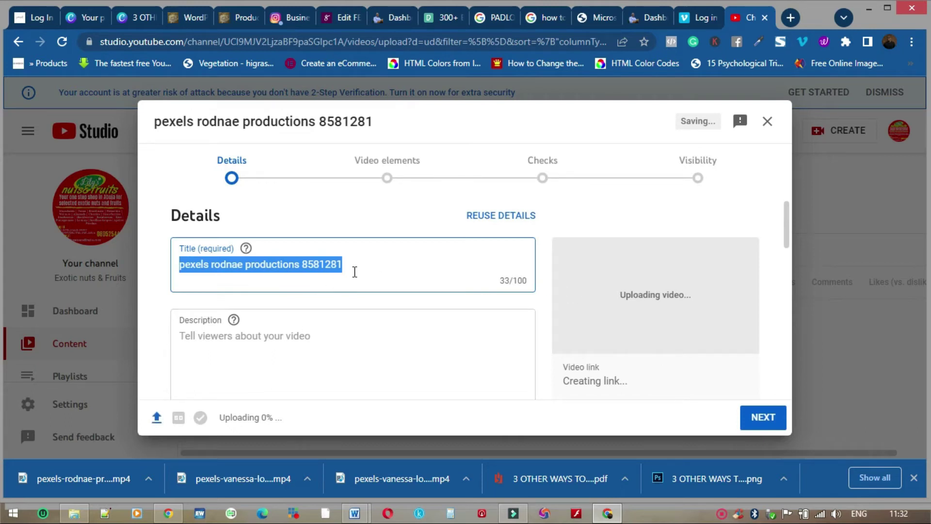
Step: On the Details page, set the audience to 'No, it's not made for kids'
left_click(389, 331)
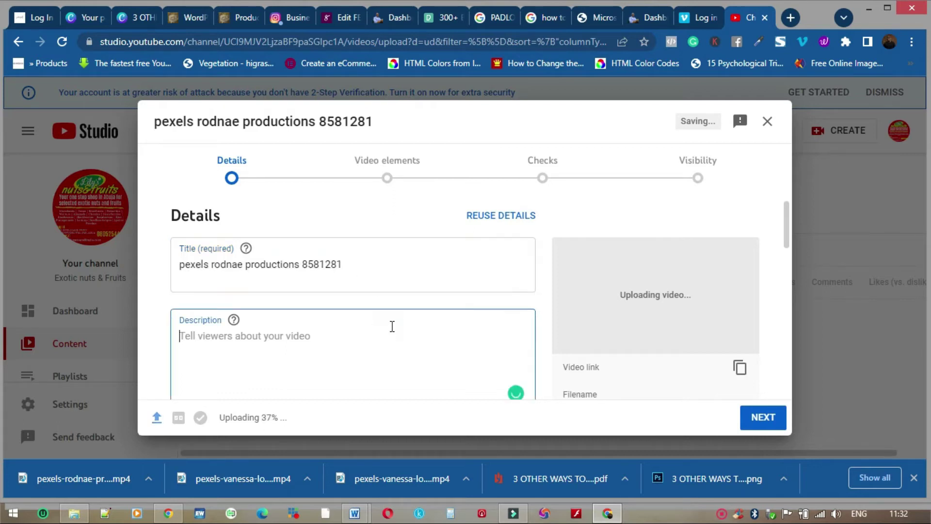
scroll(392, 326, "down", 6)
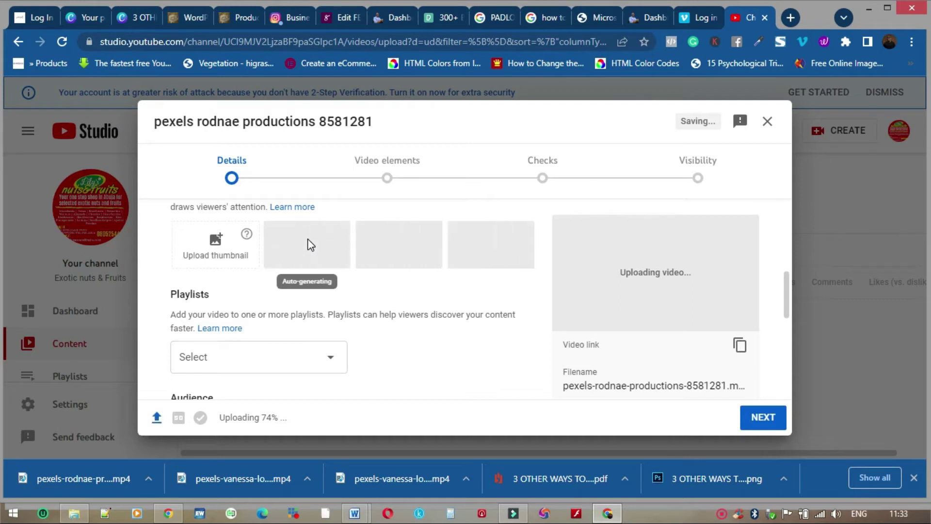
scroll(301, 303, "down", 3)
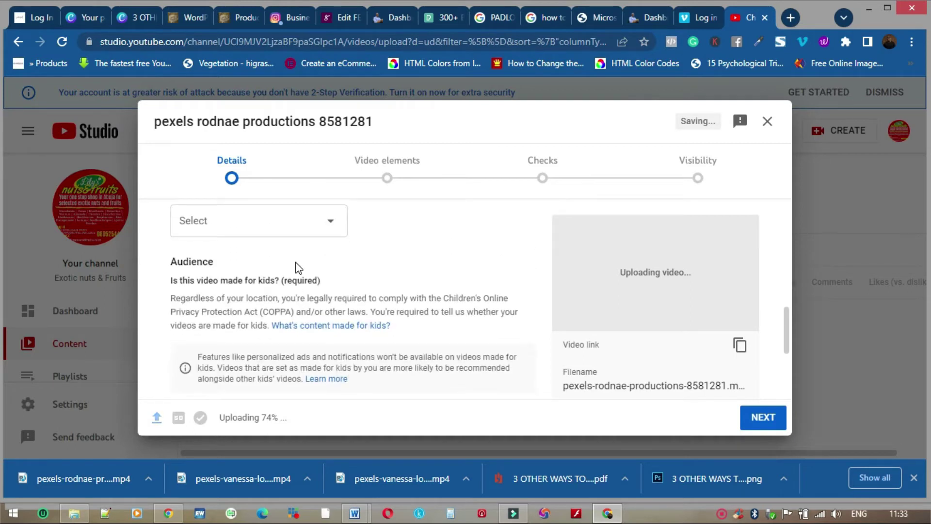
scroll(295, 266, "up", 2)
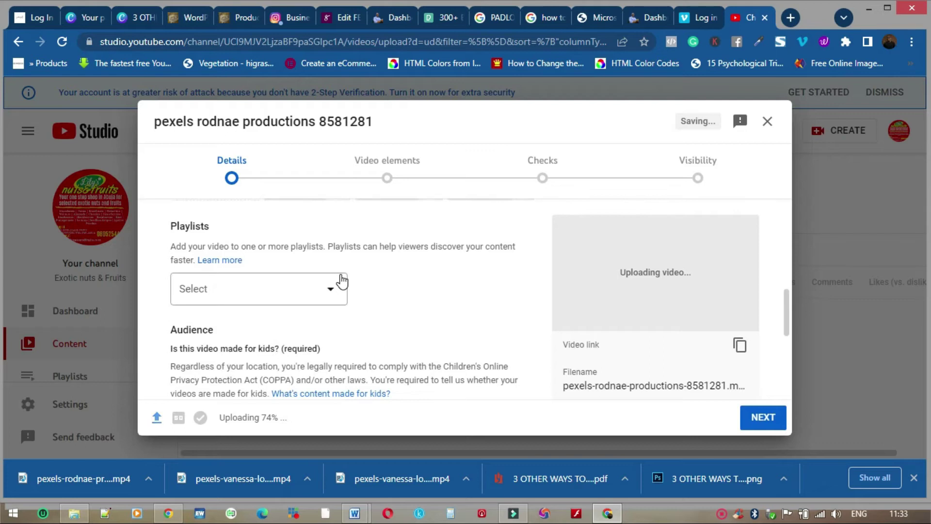
scroll(342, 280, "down", 5)
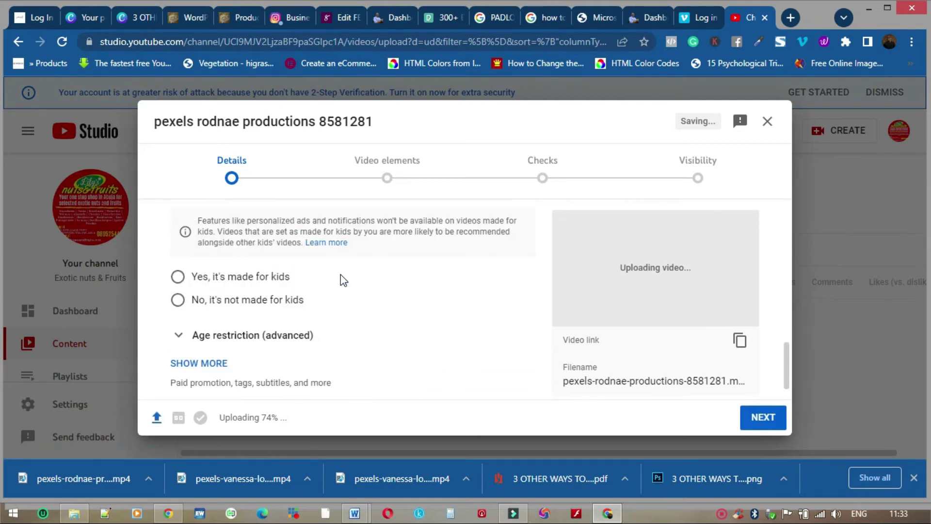
scroll(343, 280, "down", 1)
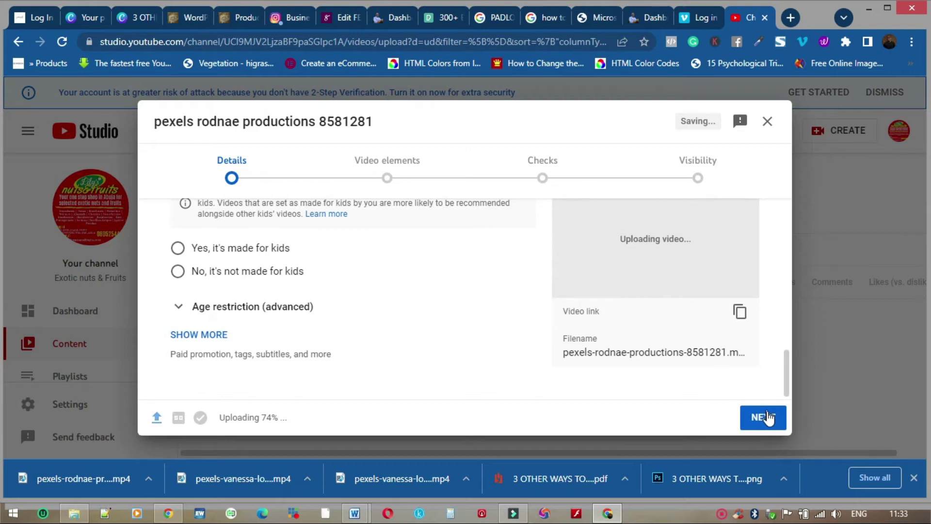
left_click(767, 417)
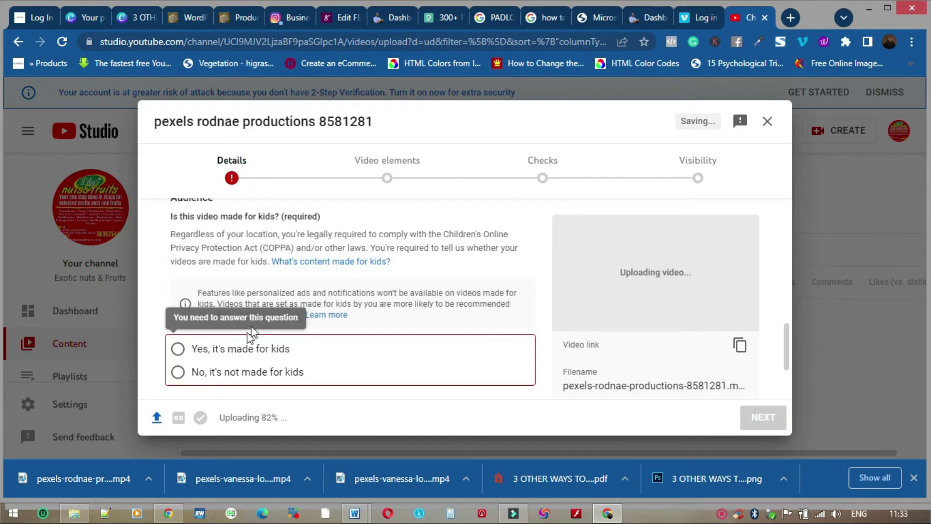
left_click(179, 373)
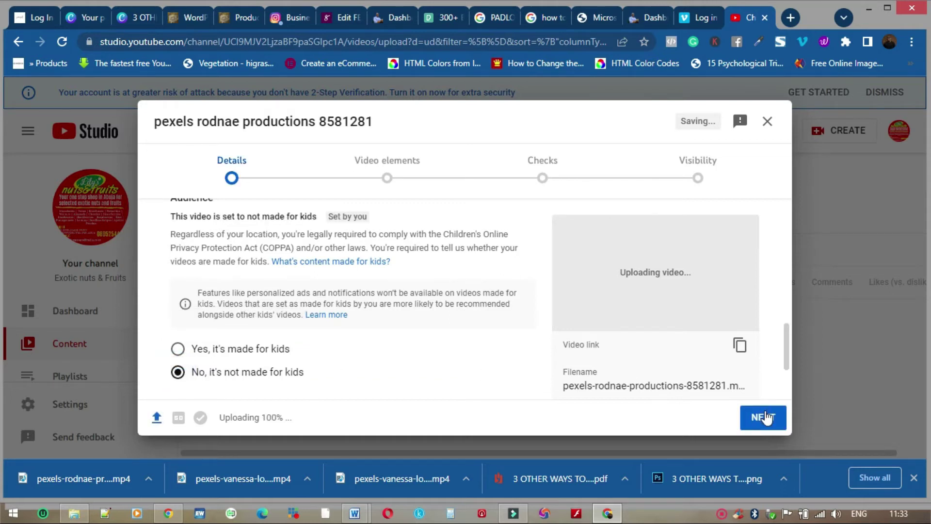
scroll(759, 381, "down", 1)
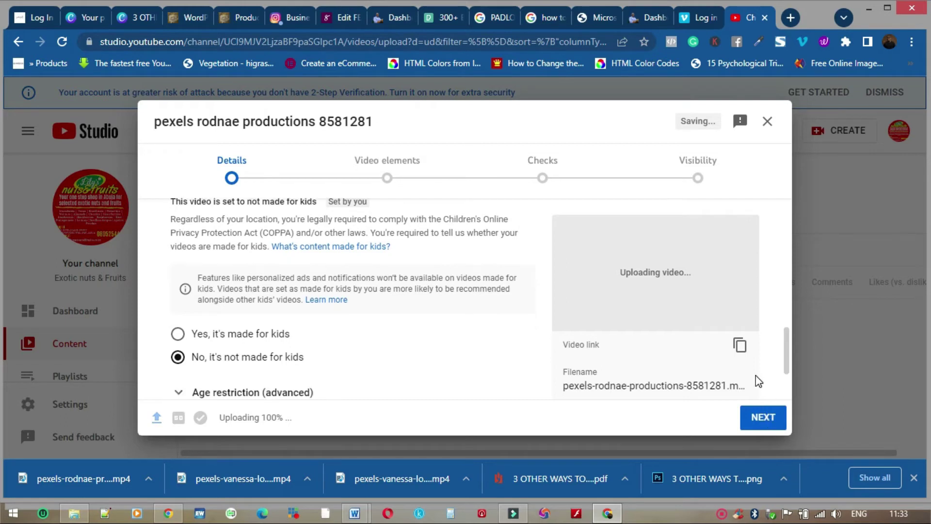
scroll(759, 382, "down", 2)
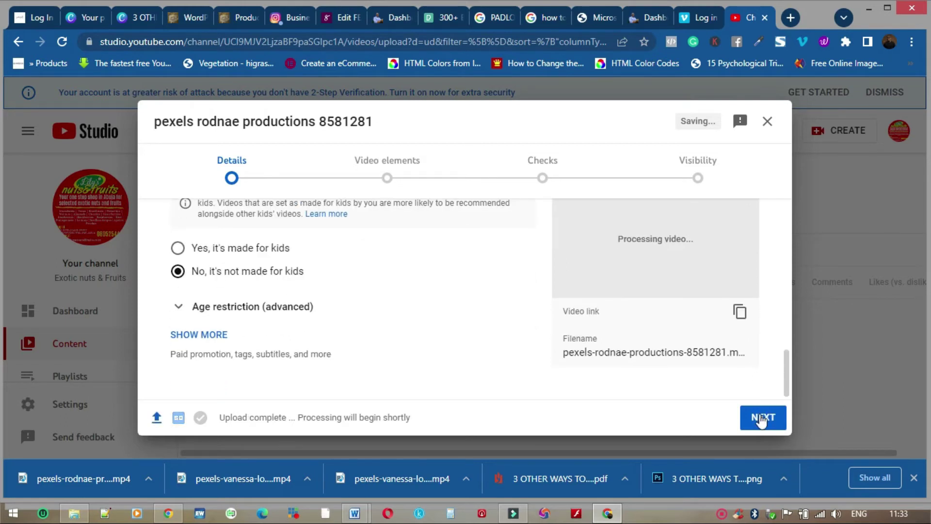
Step: Advance past the Video elements and Checks steps to Visibility
left_click(761, 418)
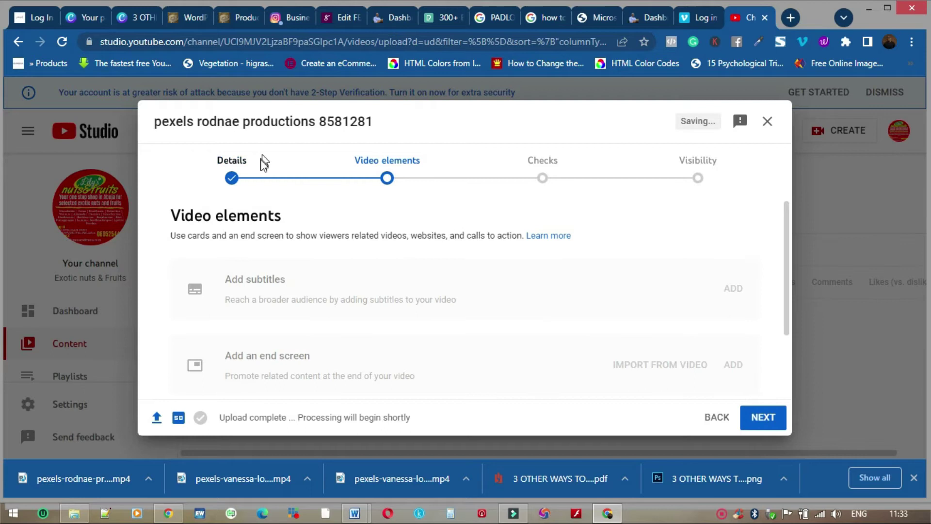
scroll(702, 337, "down", 2)
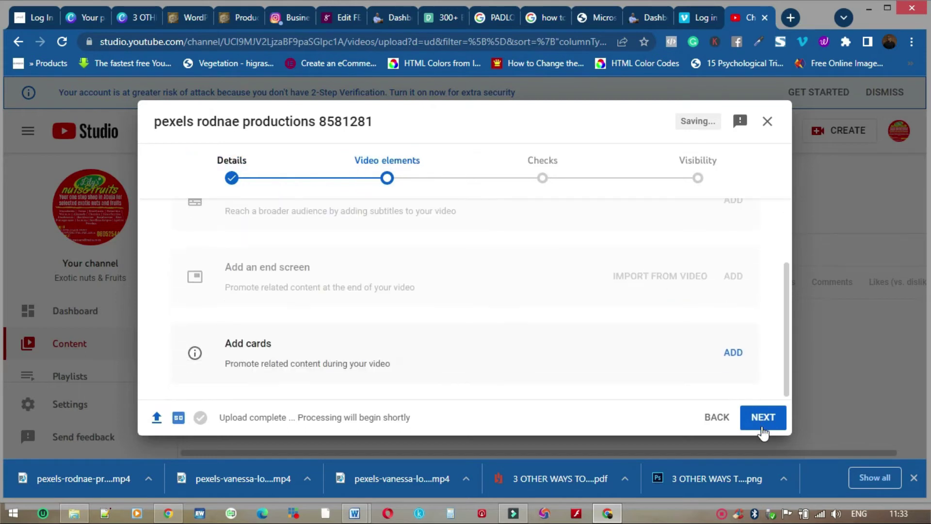
left_click(764, 420)
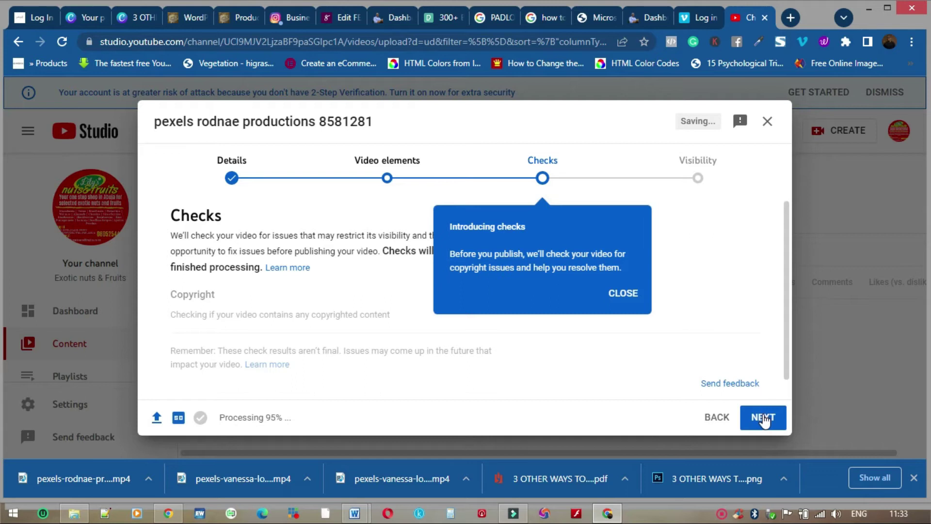
left_click(764, 418)
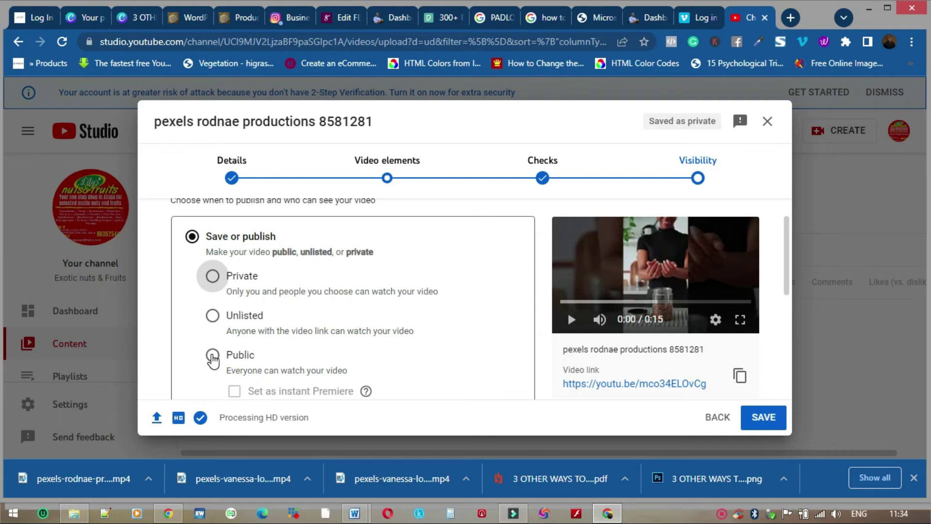
Step: Set visibility to Unlisted, save, and copy the link from the Video published dialog
left_click(211, 317)
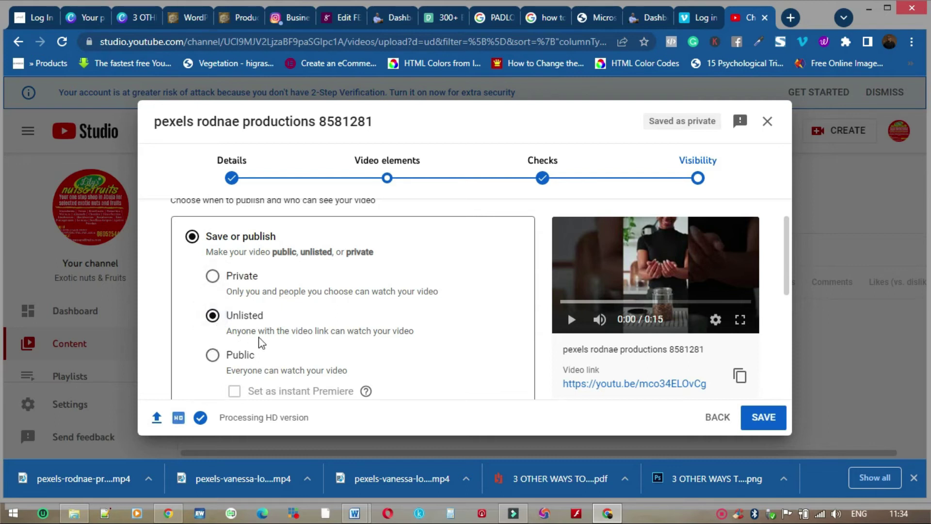
scroll(345, 334, "down", 3)
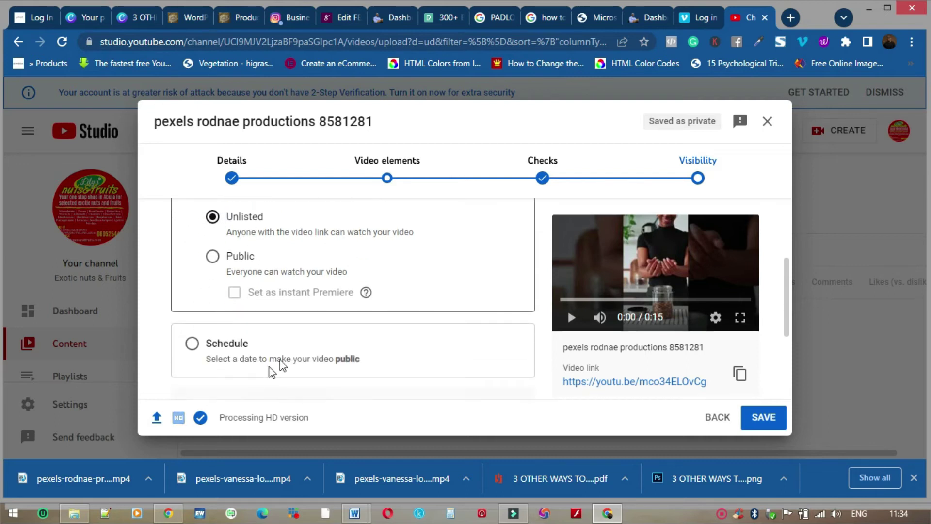
scroll(266, 368, "down", 3)
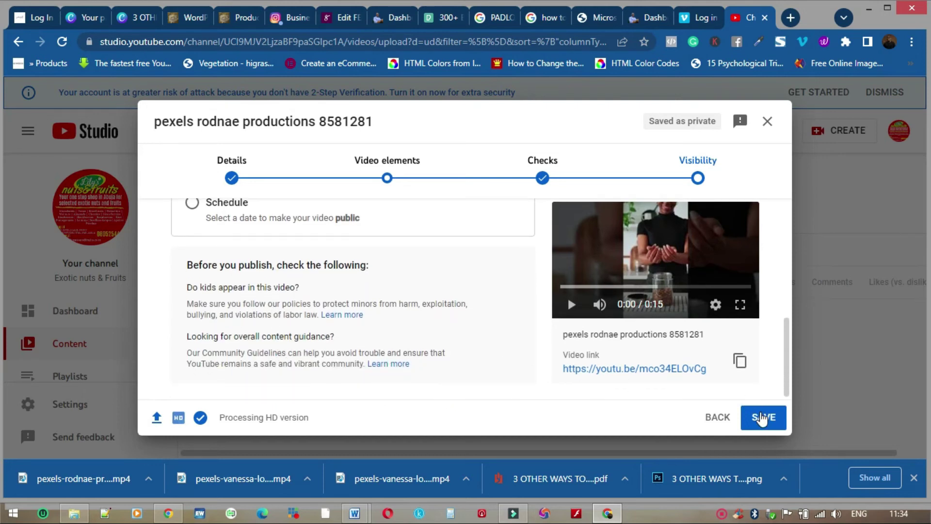
left_click(762, 420)
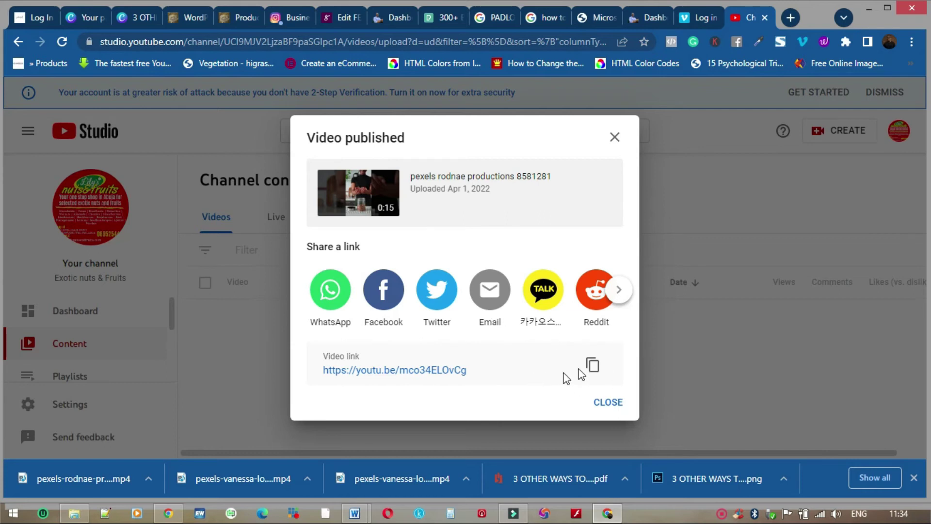
left_click(593, 366)
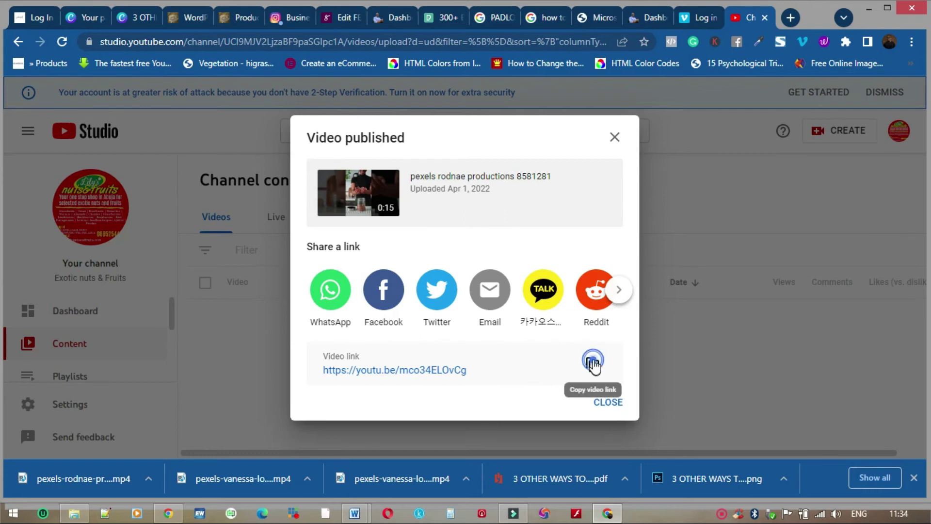
Step: In the Canva ebook, dismiss the downloads popup and select the whole lower paragraph
left_click(131, 21)
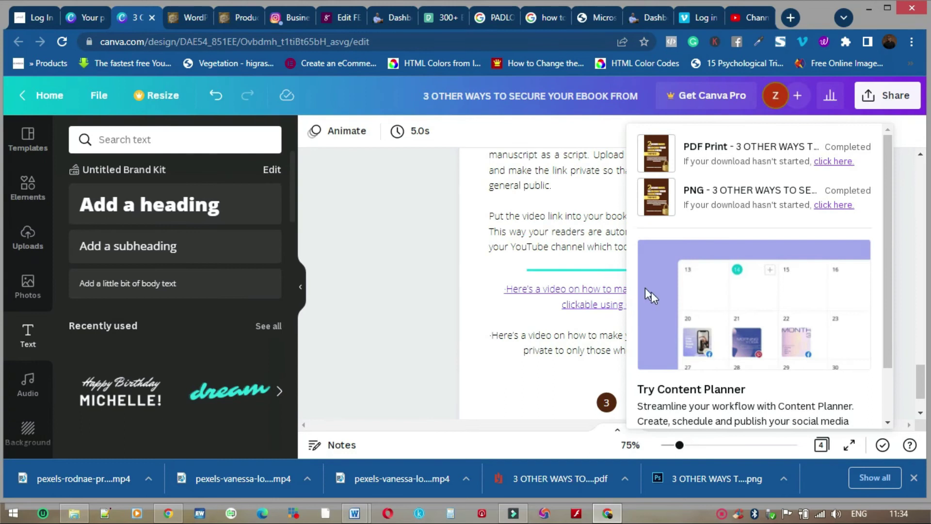
left_click(422, 293)
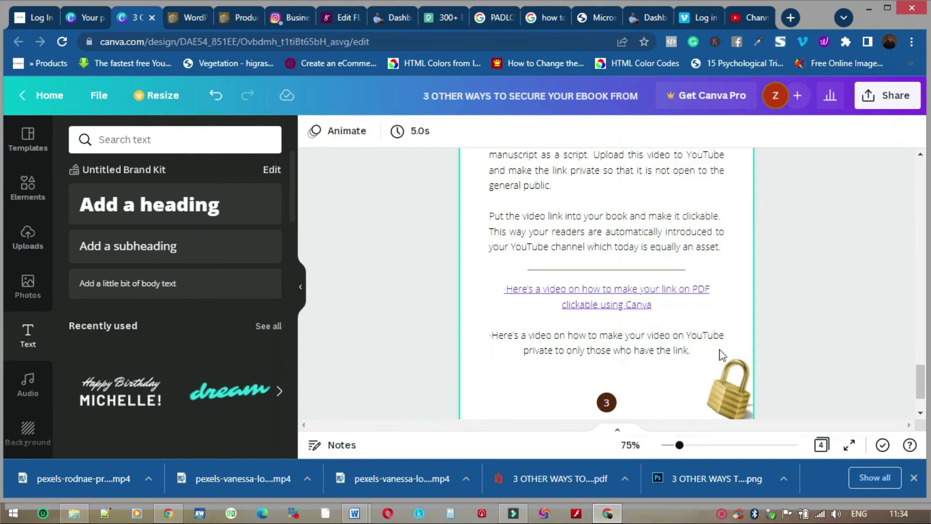
left_click(692, 350)
left_click_drag(694, 351, 490, 338)
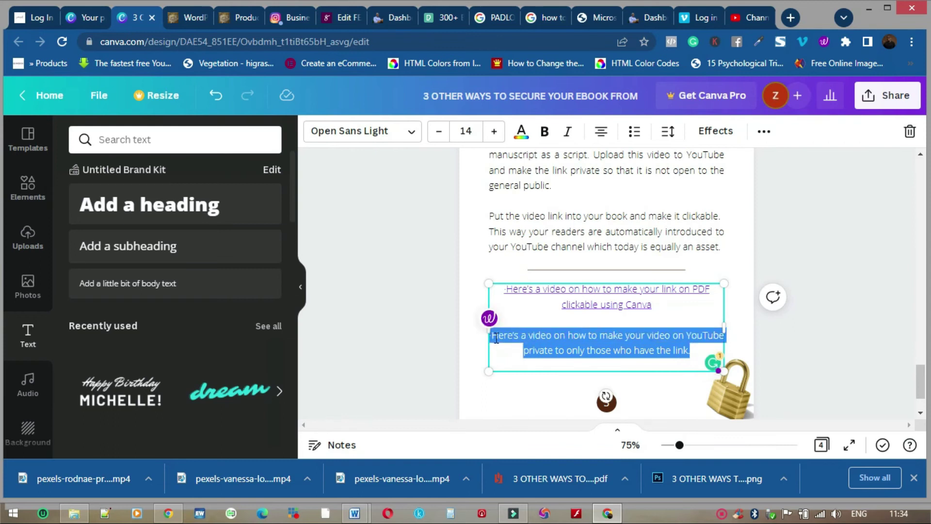
Step: Attach the copied YouTube video URL as a link on the selected paragraph
left_click(763, 131)
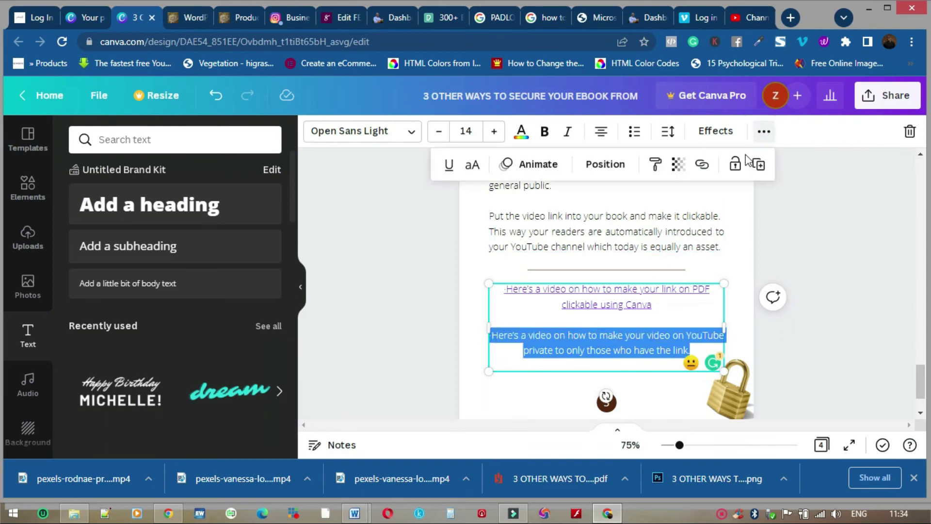
left_click(703, 166)
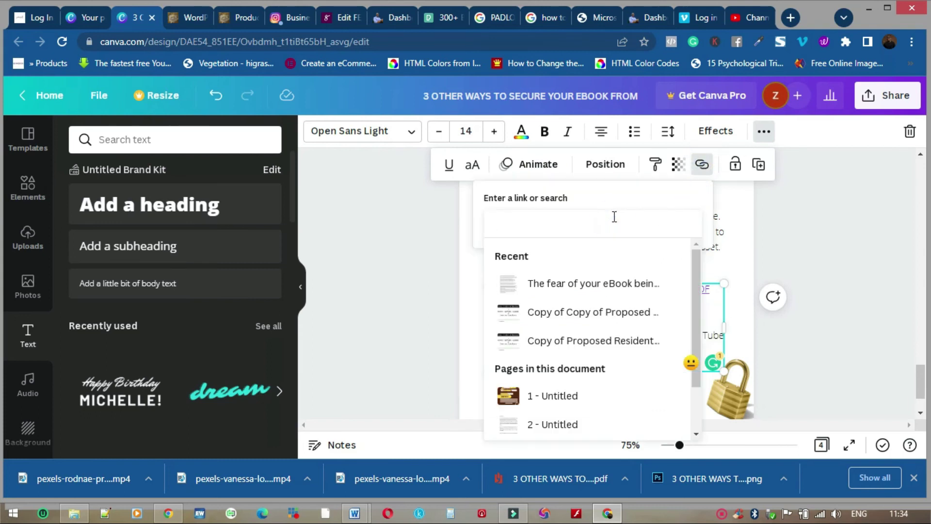
key("ctrl+v")
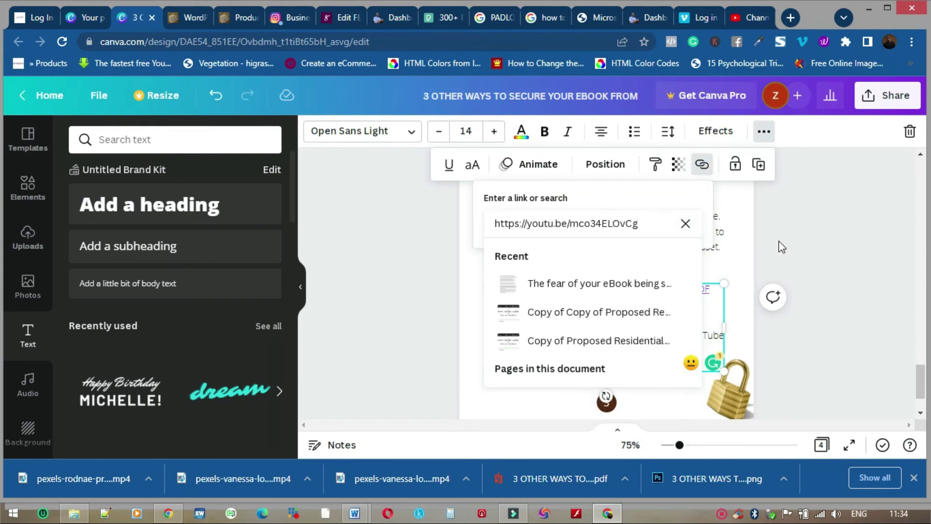
key("Return")
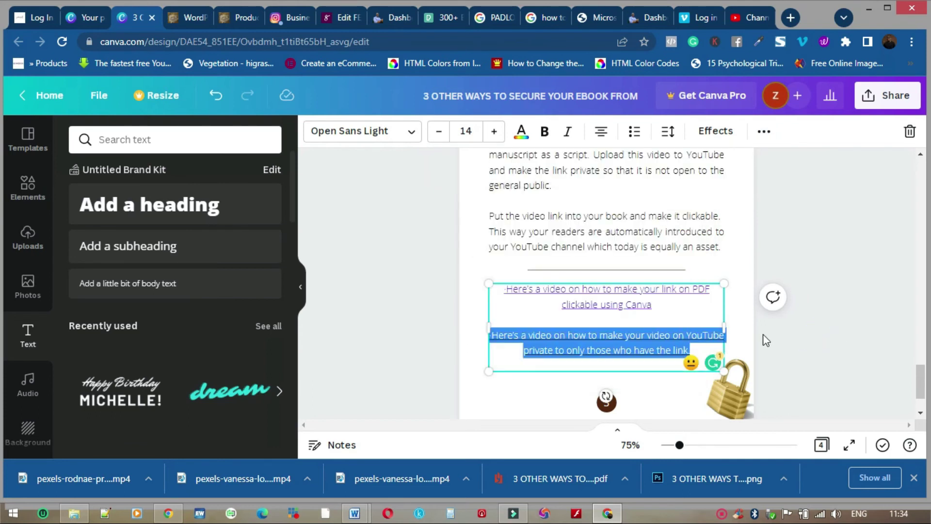
left_click(457, 316)
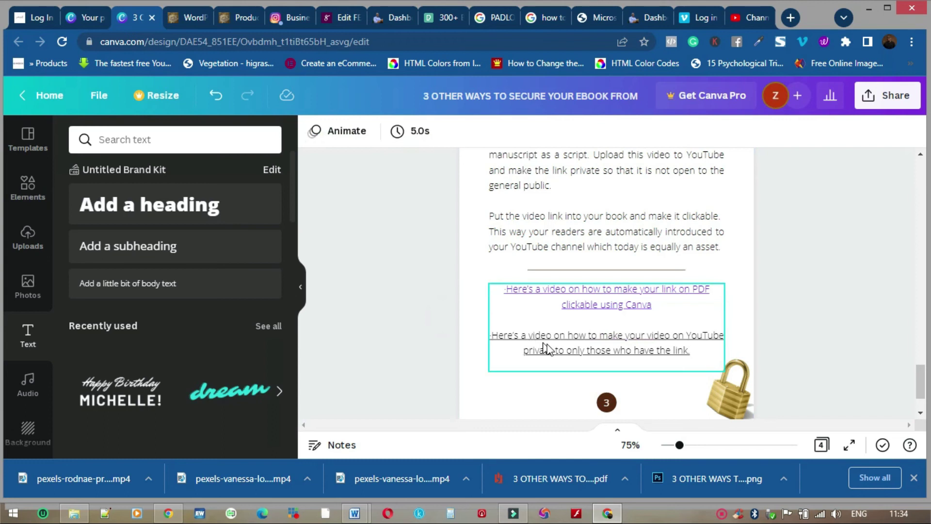